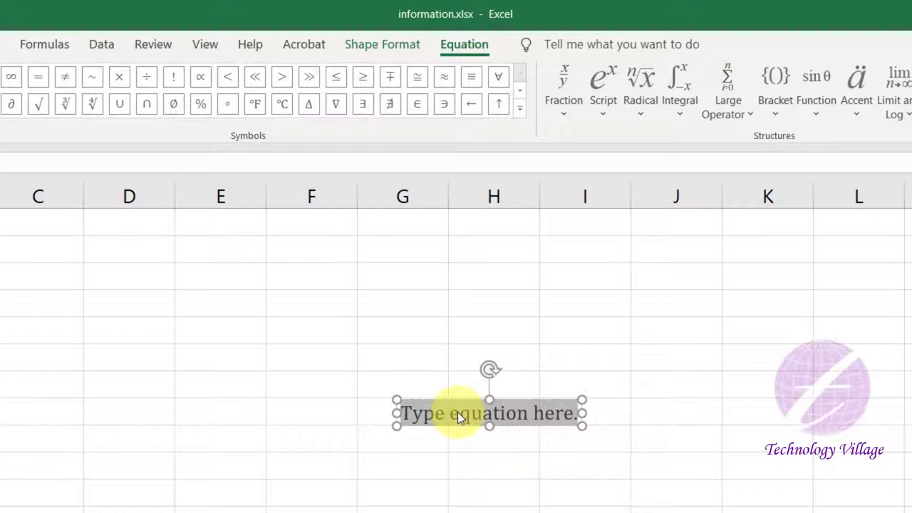
# Insert a stacked fraction reading 1 over 2 and move it higher up the sheet.
pyautogui.click(568, 117)
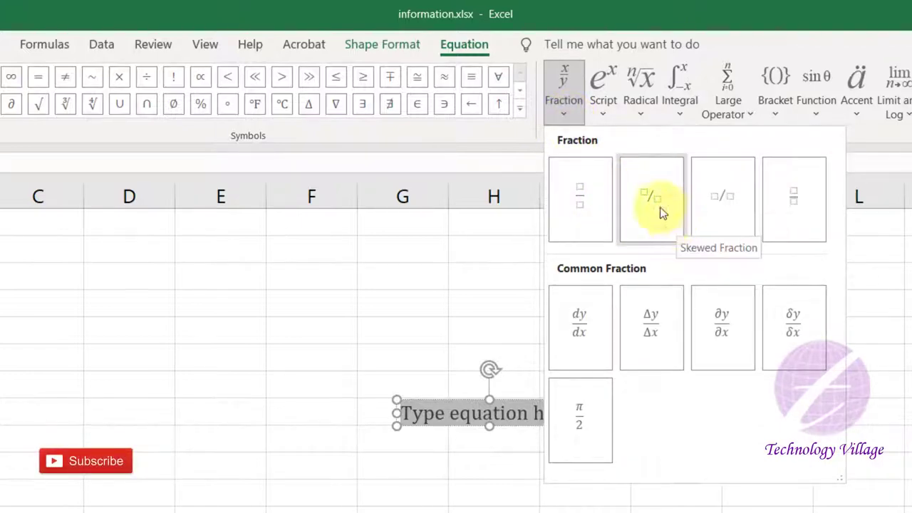
pyautogui.click(583, 205)
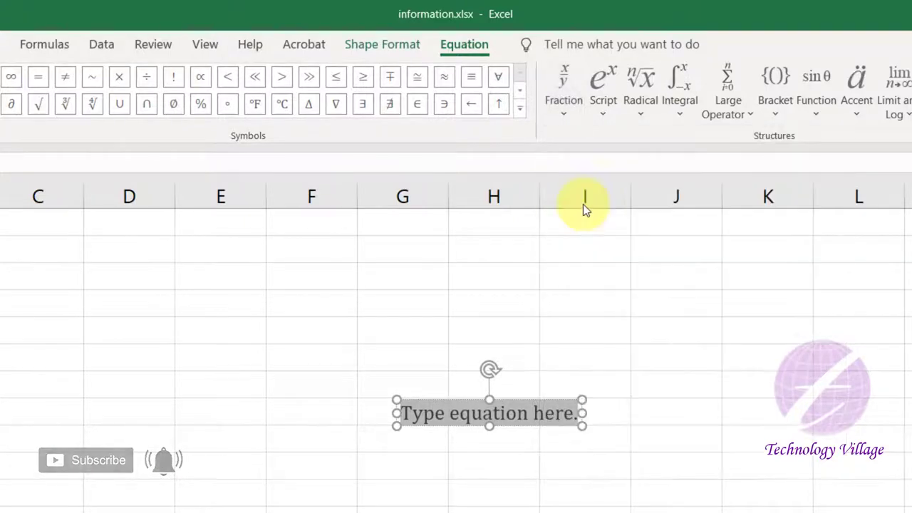
pyautogui.click(414, 415)
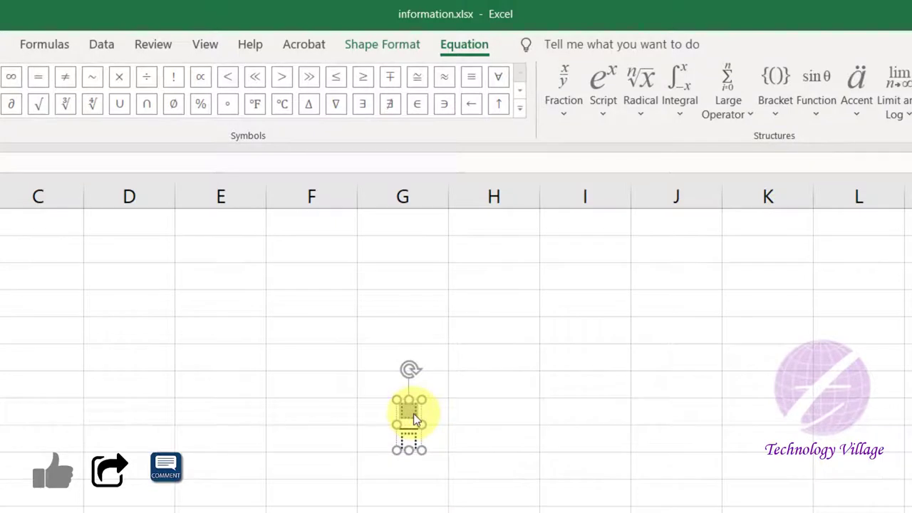
pyautogui.write('1')
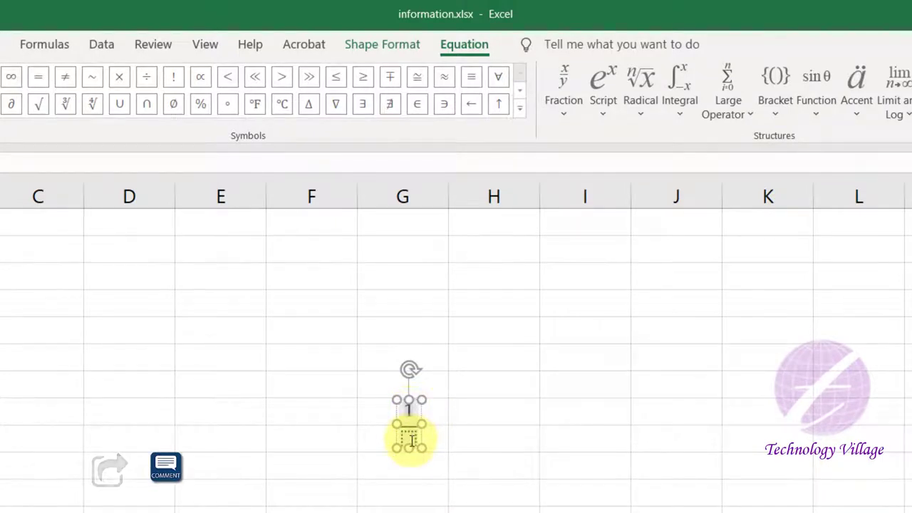
pyautogui.click(412, 440)
pyautogui.write('2')
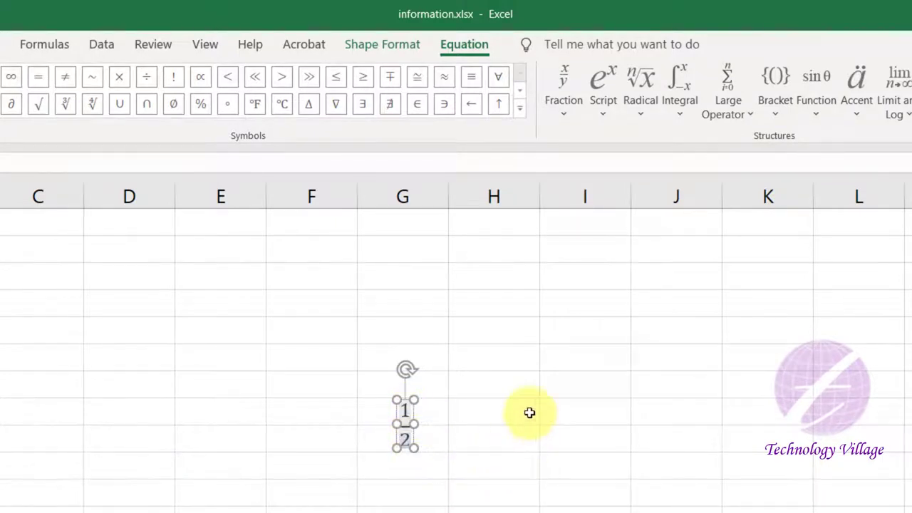
pyautogui.click(528, 412)
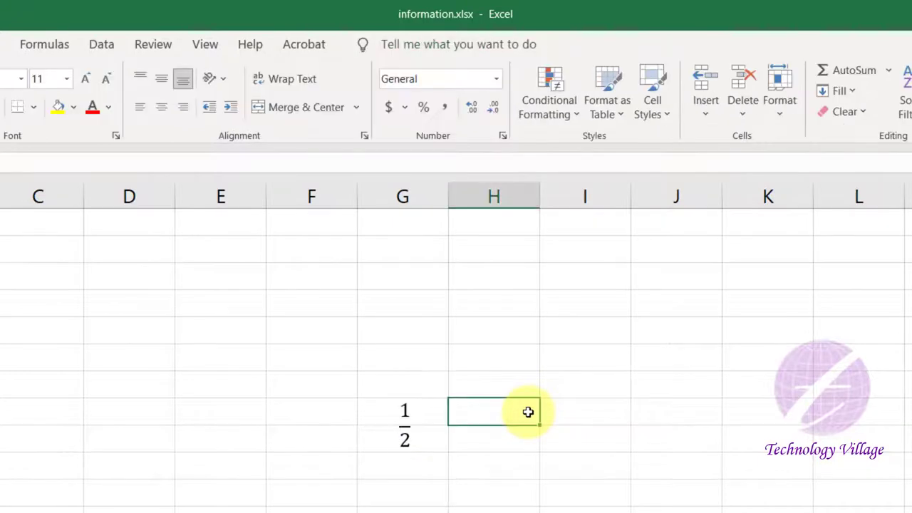
pyautogui.click(404, 426)
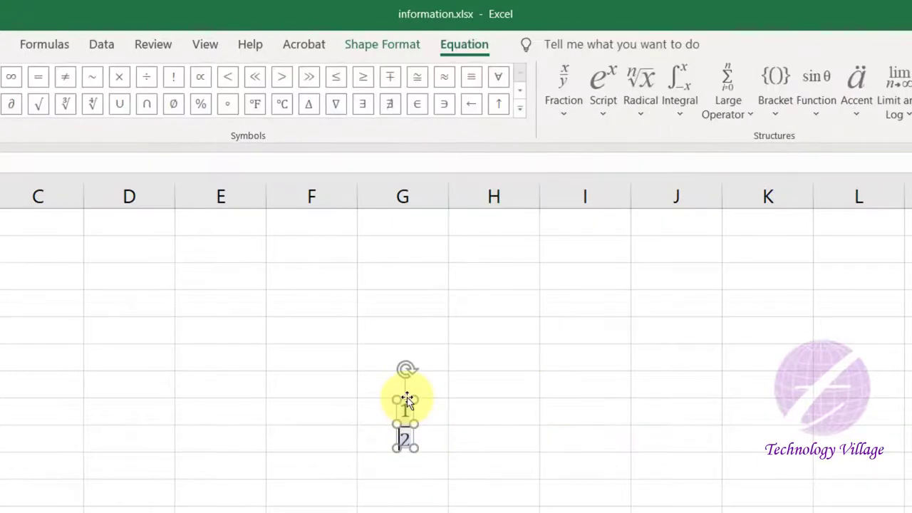
pyautogui.moveTo(406, 399); pyautogui.dragTo(411, 299)
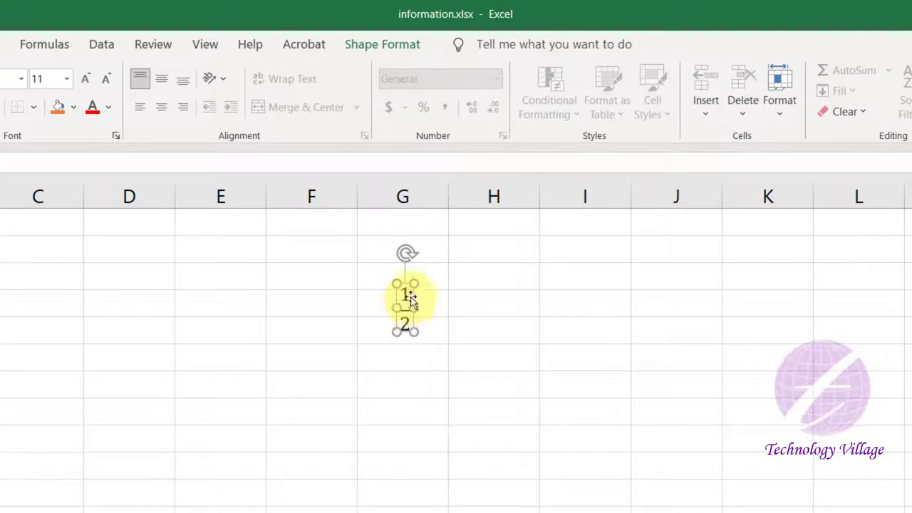
# Change the fraction's numerator to 3 and denominator to 7.
pyautogui.click(406, 295)
pyautogui.moveTo(407, 296); pyautogui.dragTo(427, 299)
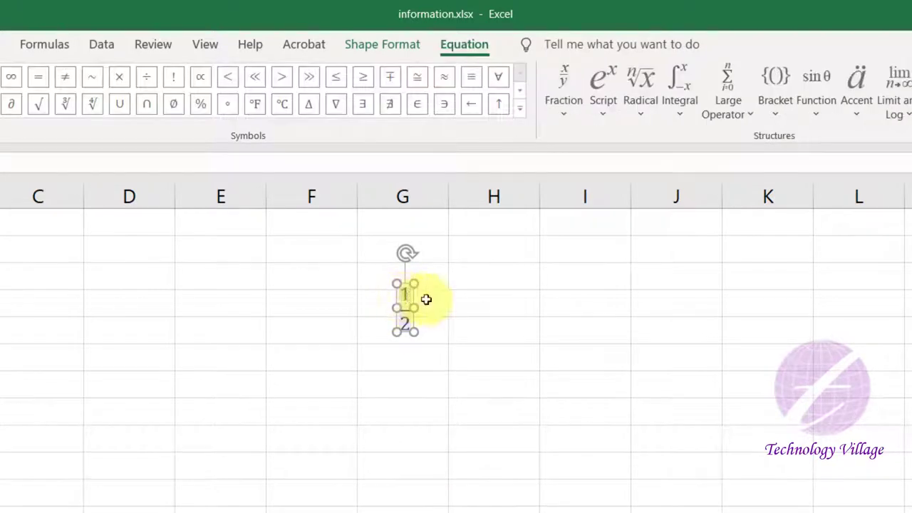
pyautogui.write('3')
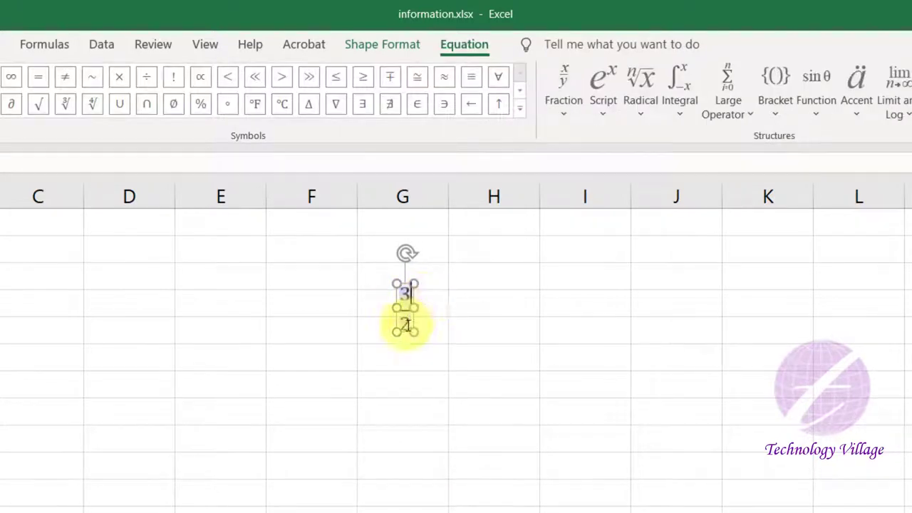
pyautogui.click(410, 324)
pyautogui.press('BackSpace')
pyautogui.write('7')
pyautogui.click(453, 325)
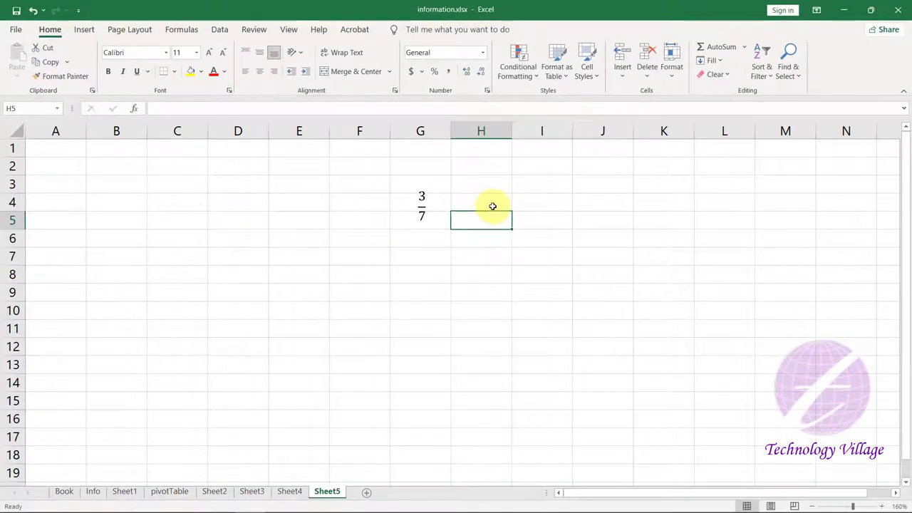
# Insert a new blank equation box below the 3/7 fraction.
pyautogui.click(84, 29)
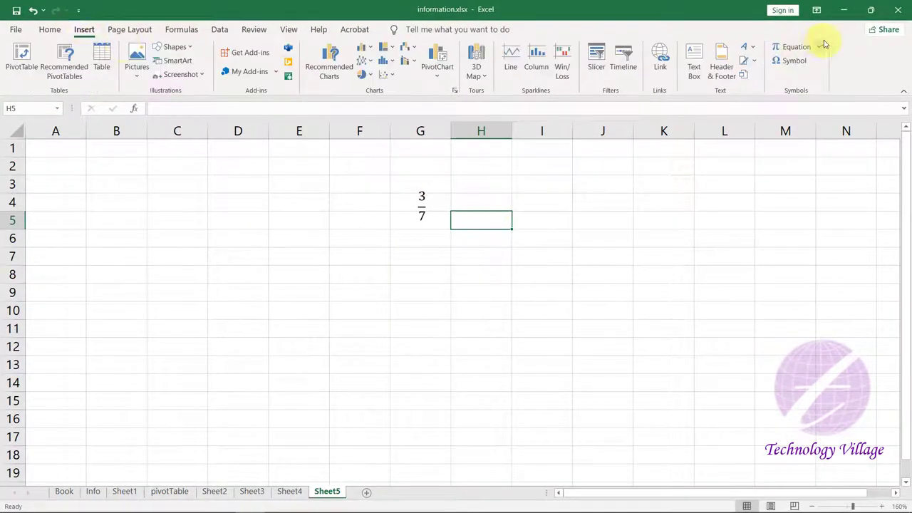
pyautogui.click(797, 47)
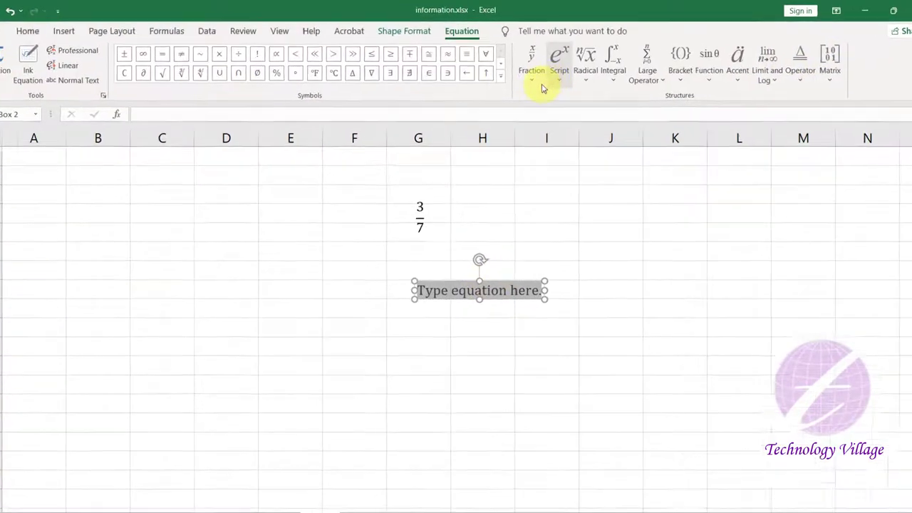
pyautogui.click(527, 60)
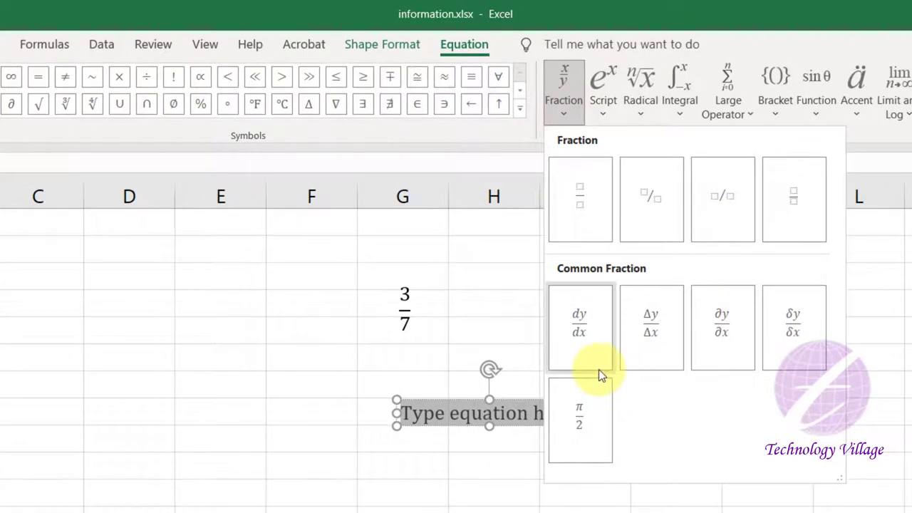
pyautogui.click(565, 7)
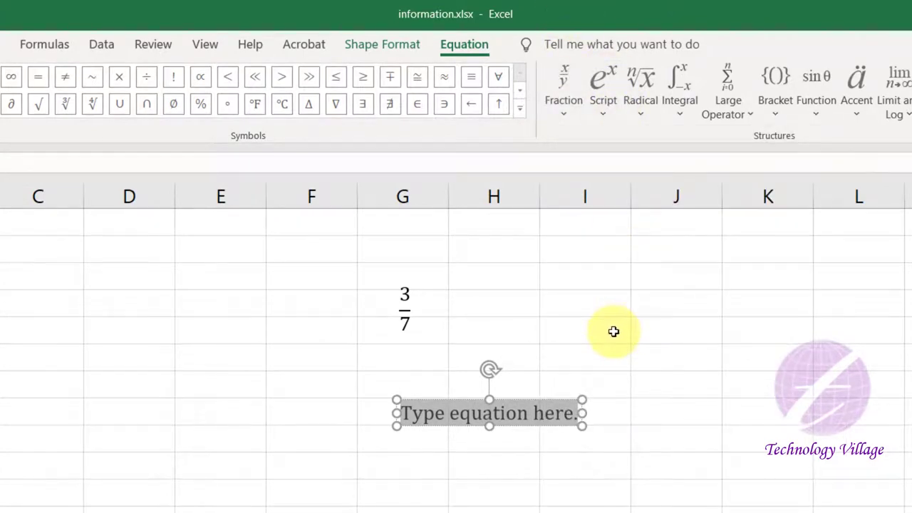
# Build a² followed by a plus sign using a superscript template.
pyautogui.click(602, 113)
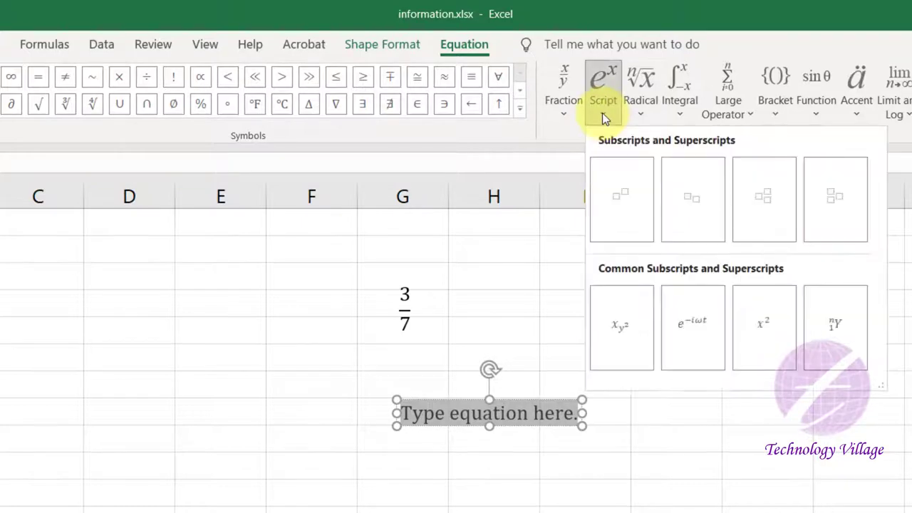
pyautogui.click(621, 196)
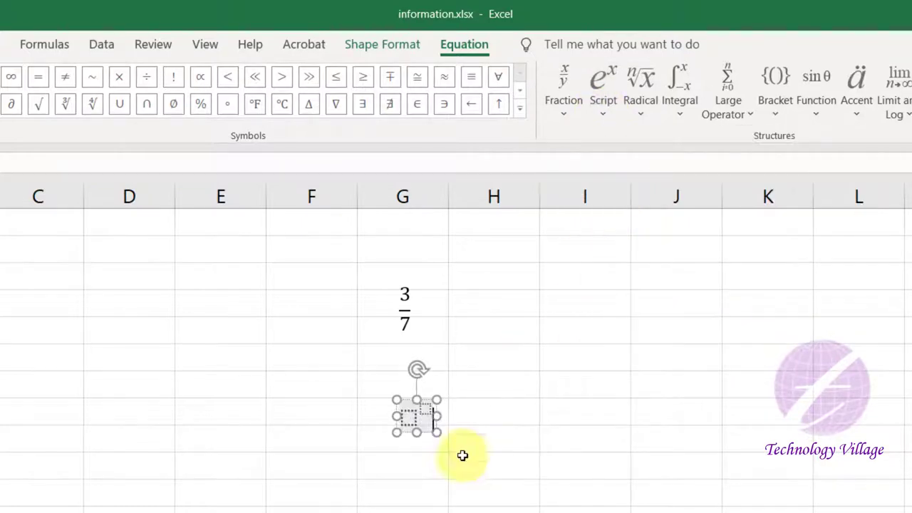
pyautogui.click(408, 419)
pyautogui.write('a')
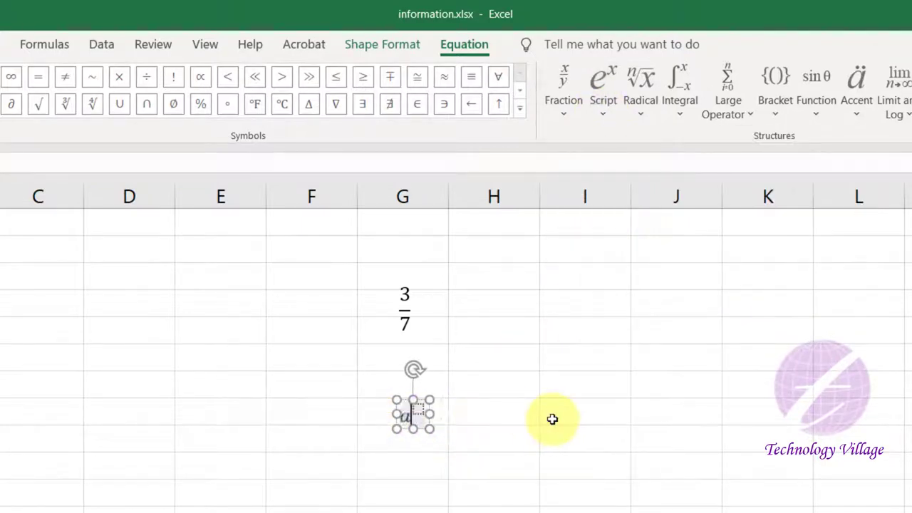
pyautogui.click(418, 408)
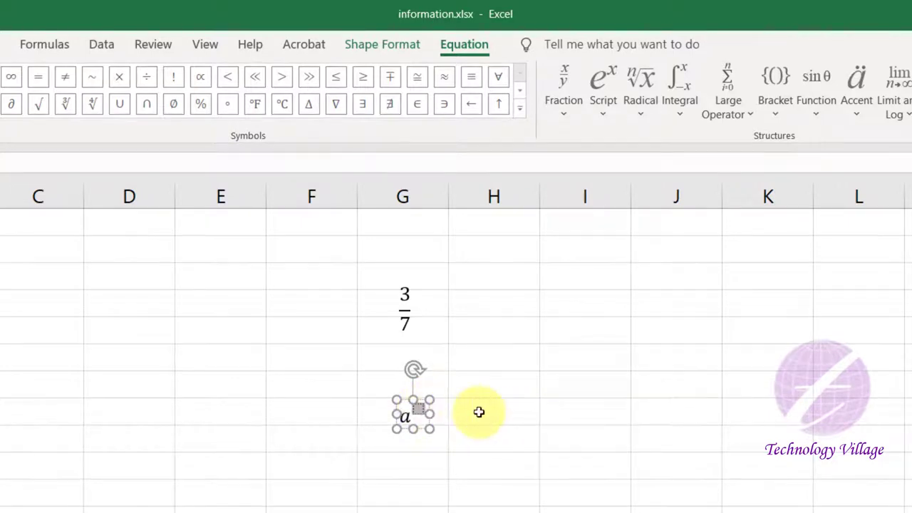
pyautogui.write('2')
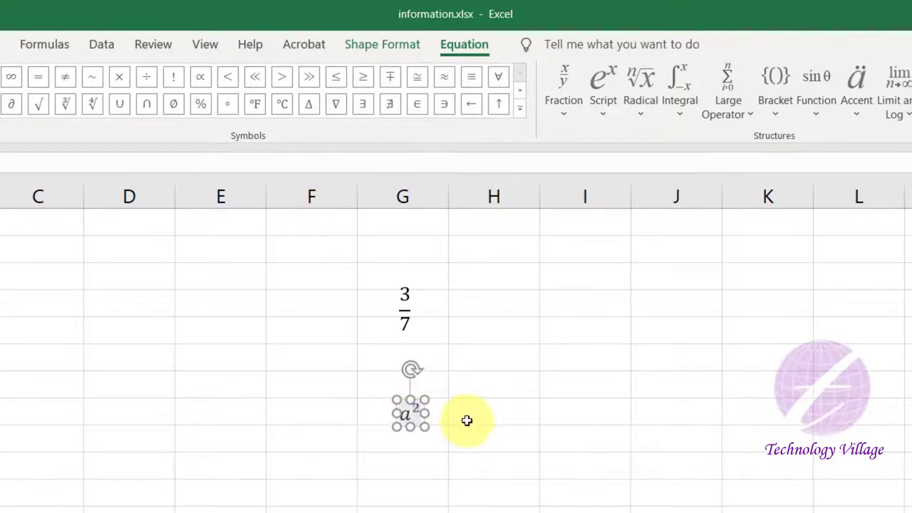
pyautogui.press('Right')
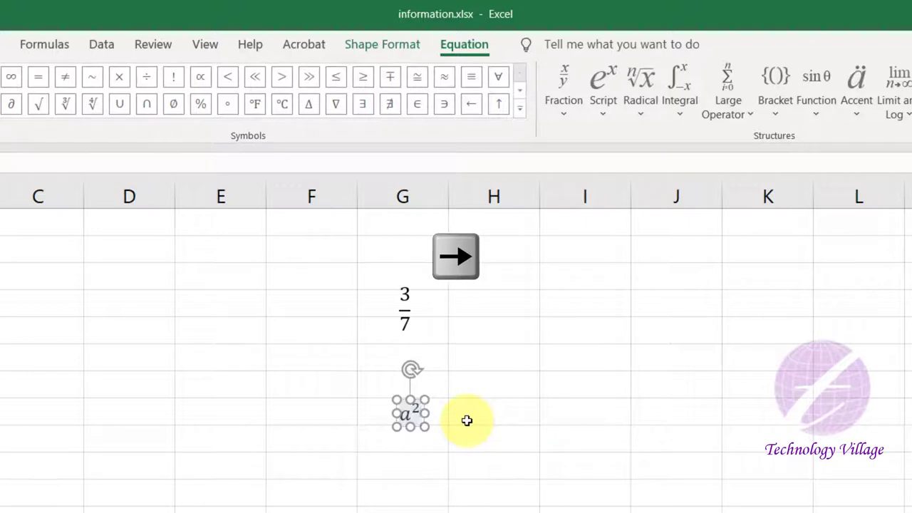
pyautogui.write(' +')
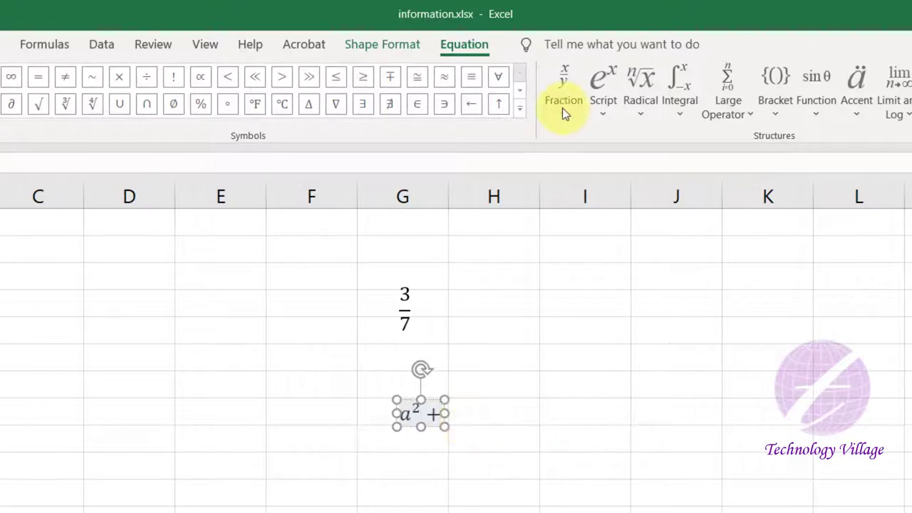
# Add a second superscript b² after the plus sign, completing a² + b².
pyautogui.click(600, 113)
pyautogui.click(617, 185)
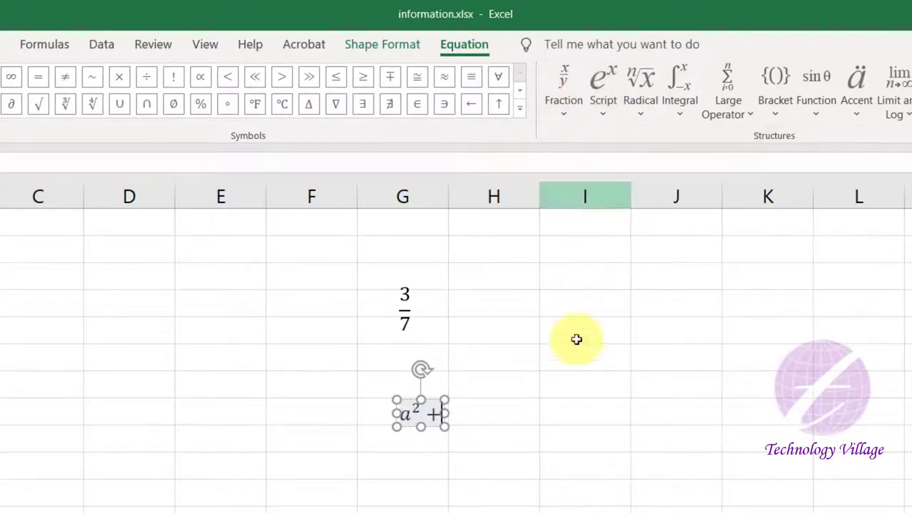
pyautogui.click(458, 416)
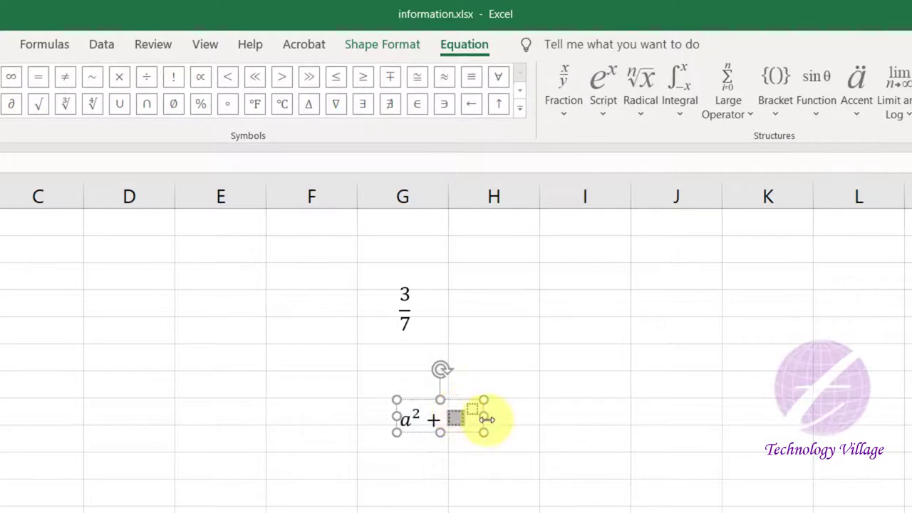
pyautogui.write('b')
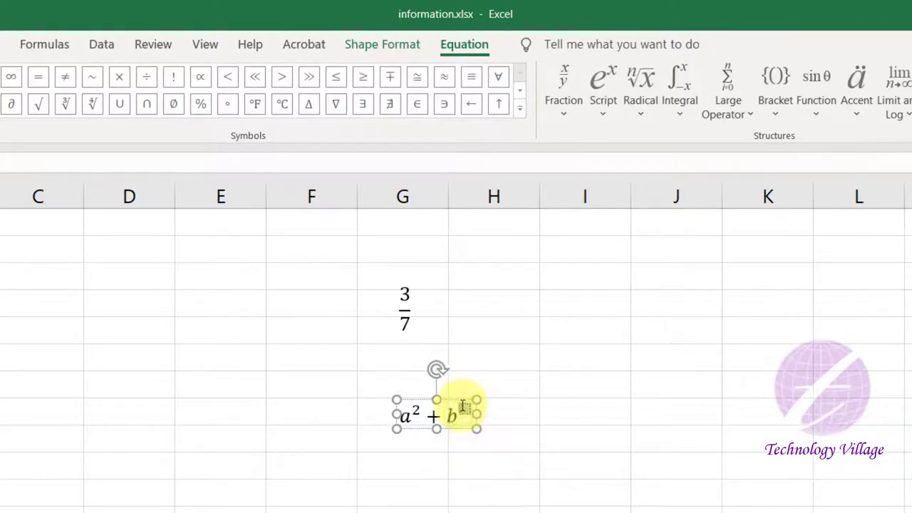
pyautogui.write('2')
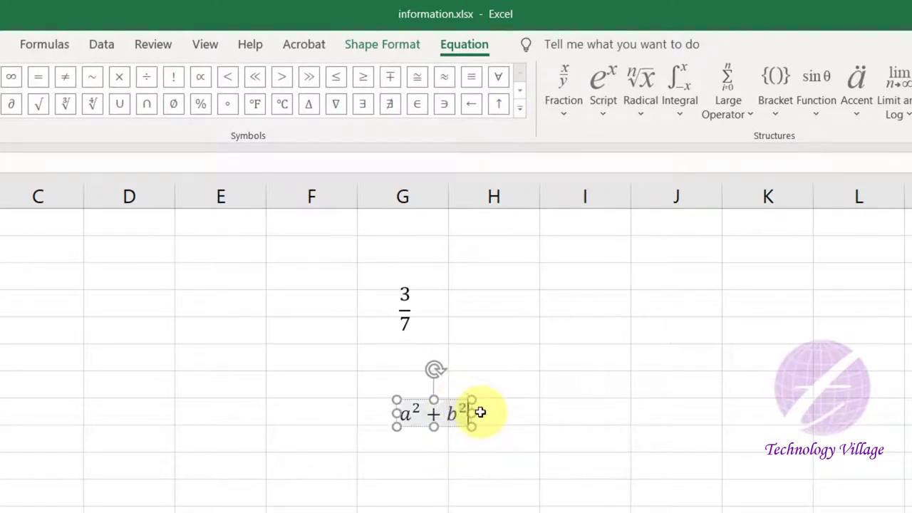
pyautogui.click(515, 409)
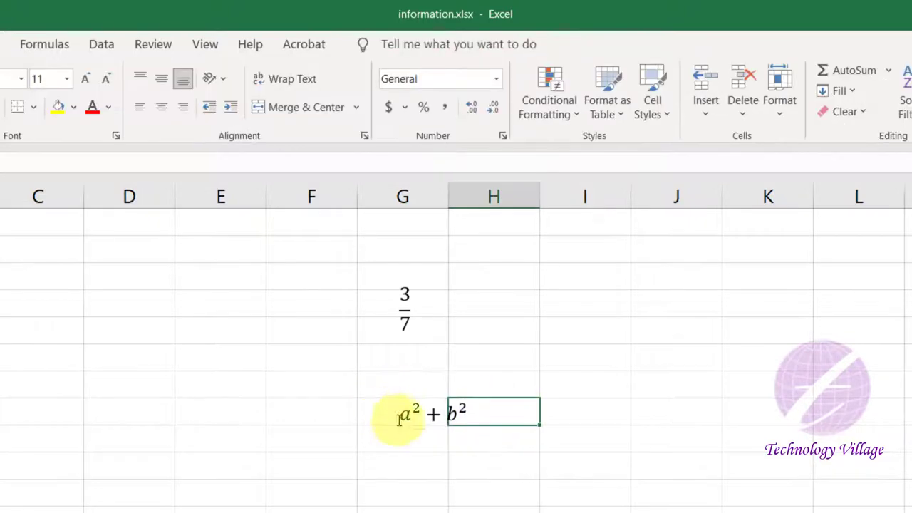
pyautogui.click(585, 335)
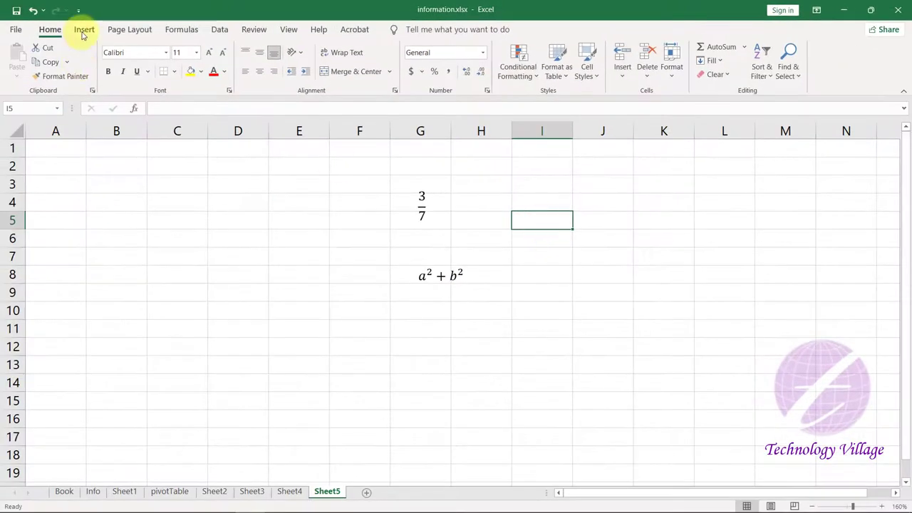
pyautogui.click(84, 31)
# Insert another blank equation and place it just left of the 3/7 fraction.
pyautogui.click(790, 45)
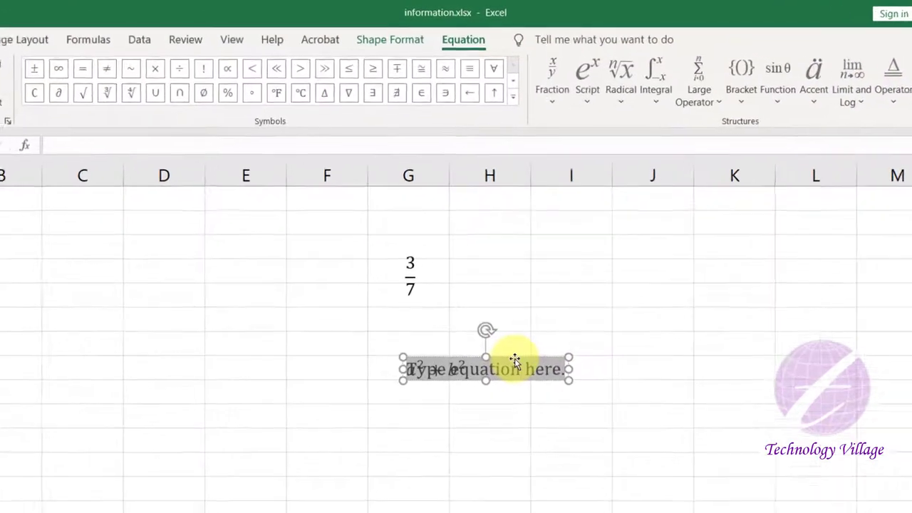
pyautogui.moveTo(497, 266); pyautogui.dragTo(375, 191)
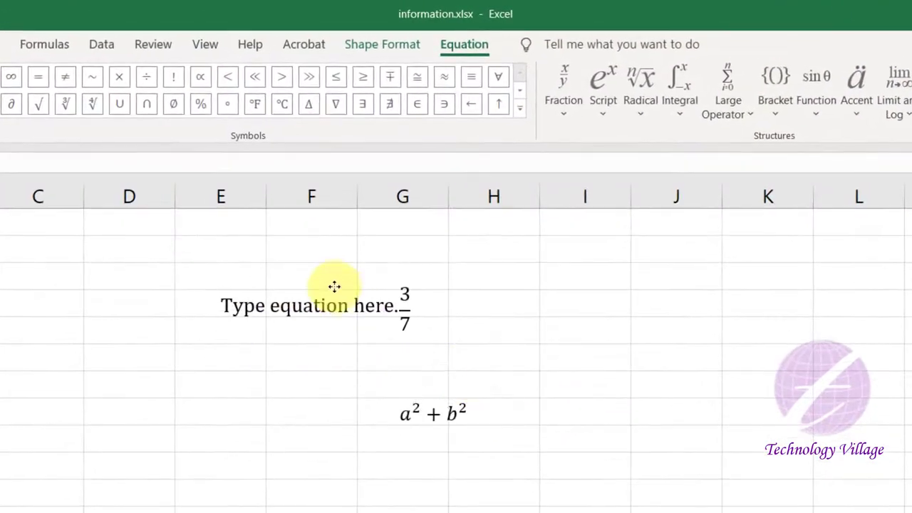
pyautogui.moveTo(334, 285); pyautogui.dragTo(322, 285)
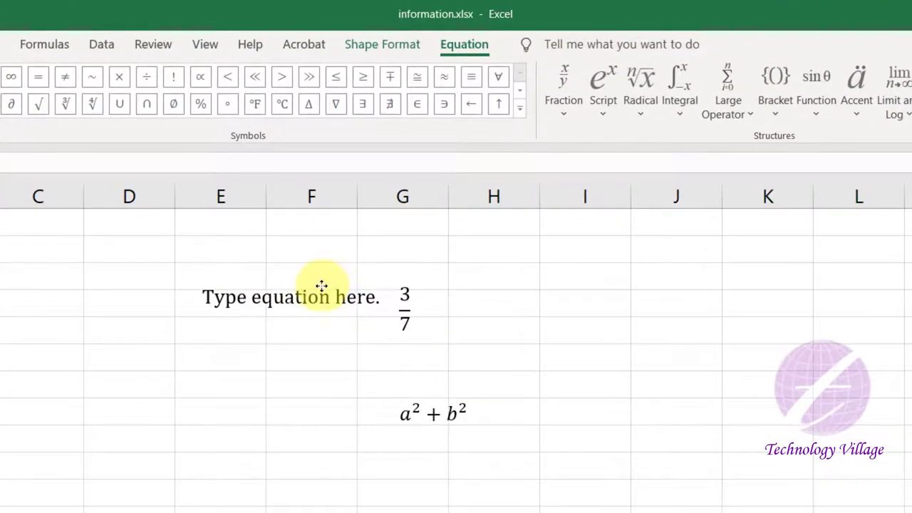
pyautogui.click(289, 303)
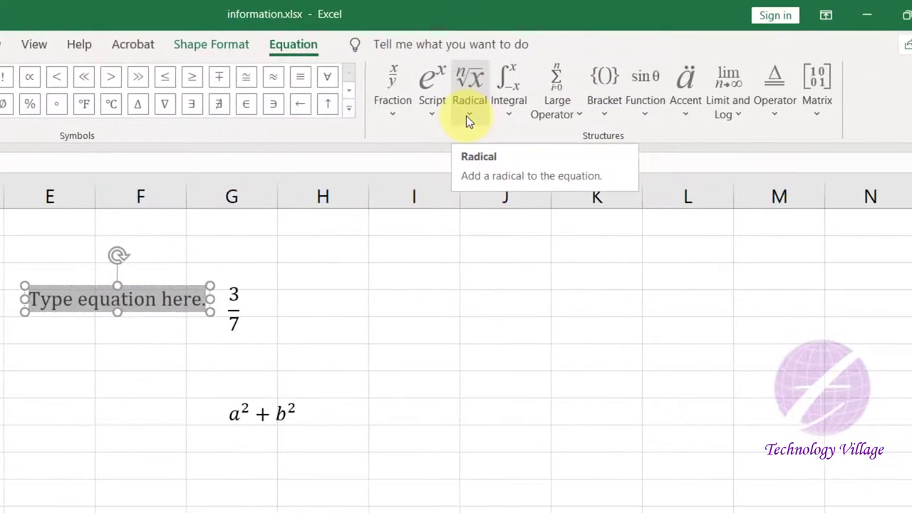
pyautogui.click(469, 118)
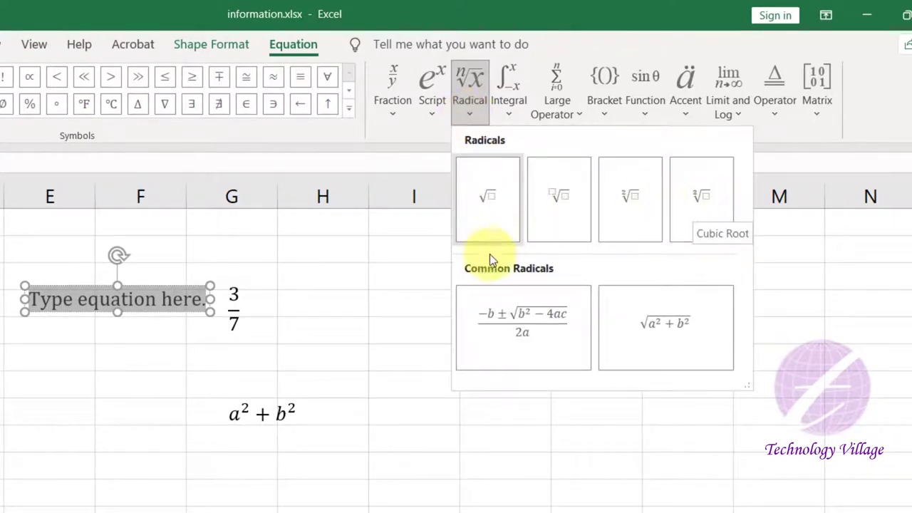
pyautogui.click(509, 110)
pyautogui.click(509, 111)
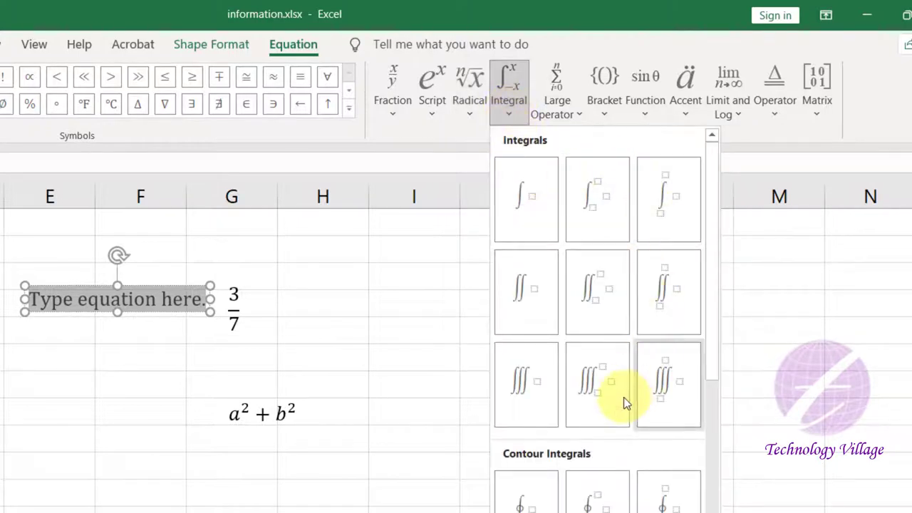
pyautogui.click(568, 115)
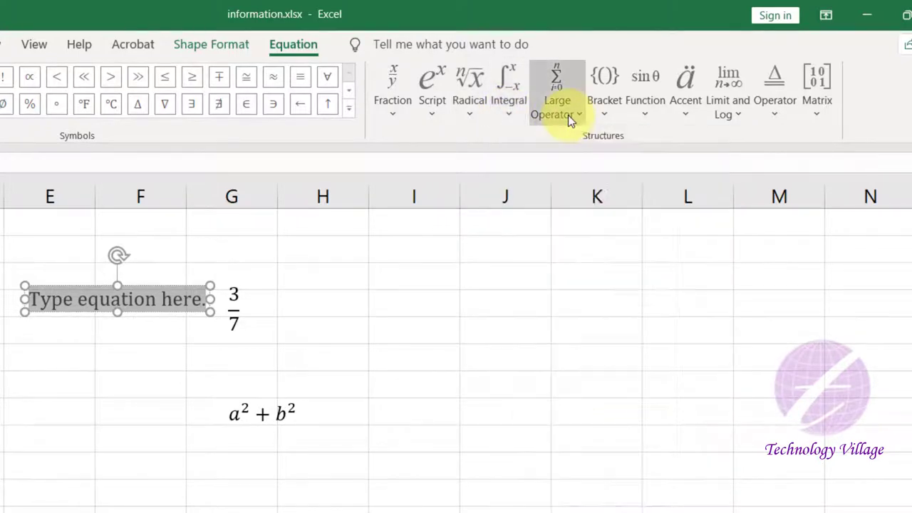
pyautogui.click(568, 114)
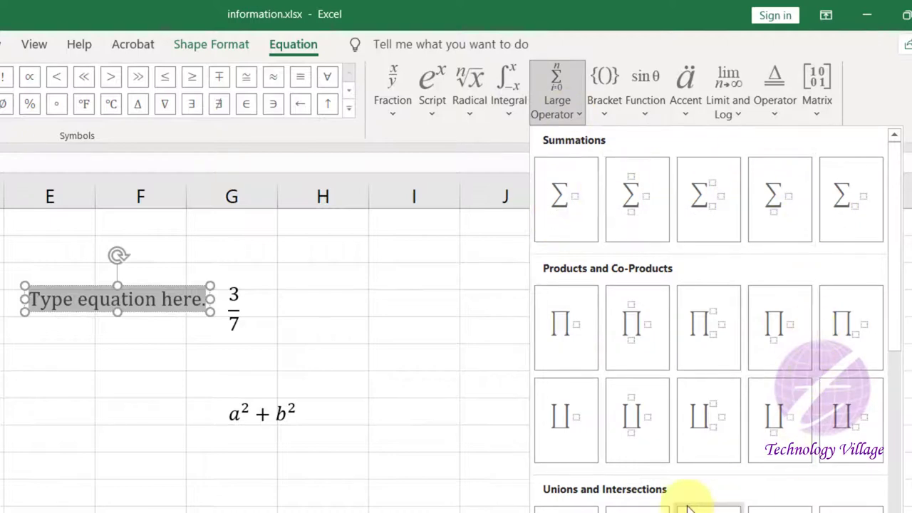
pyautogui.click(605, 111)
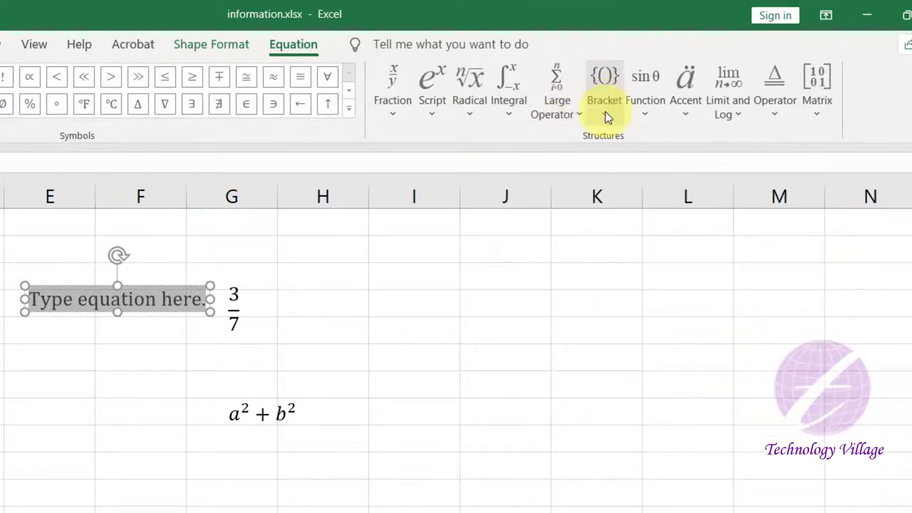
pyautogui.click(605, 111)
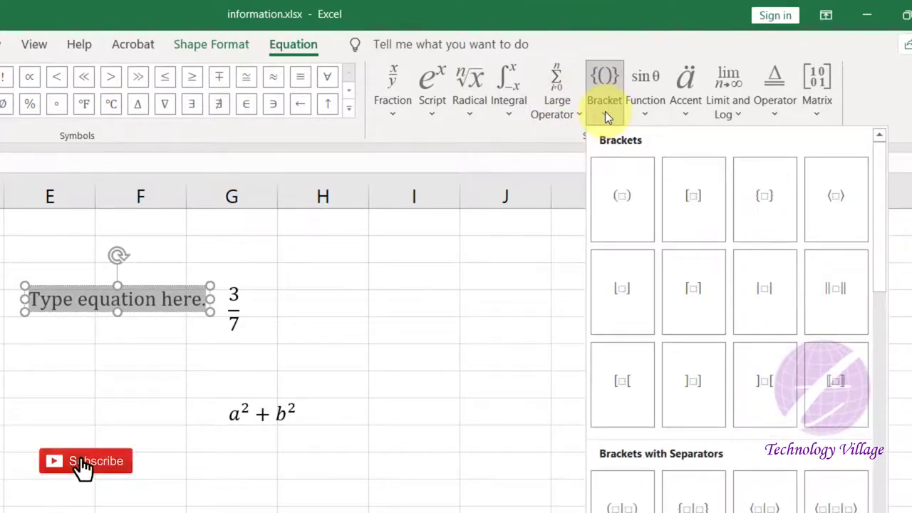
pyautogui.click(657, 112)
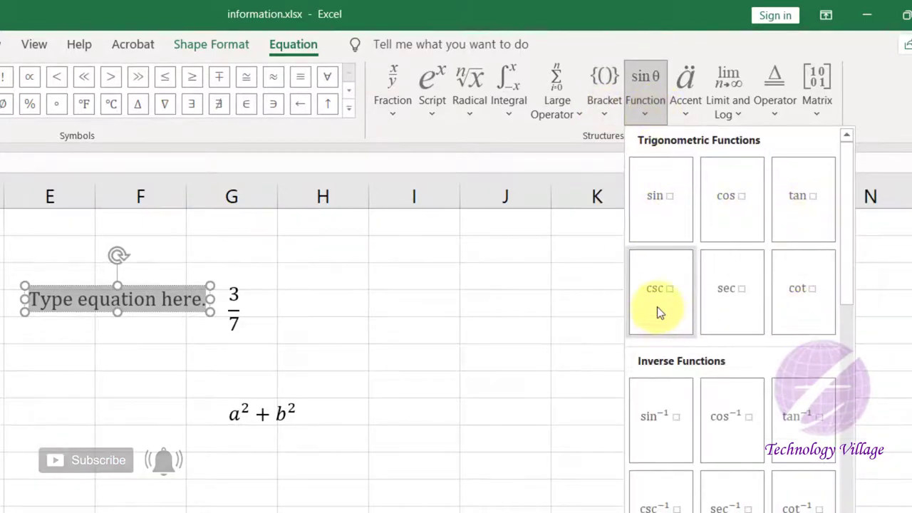
pyautogui.click(578, 7)
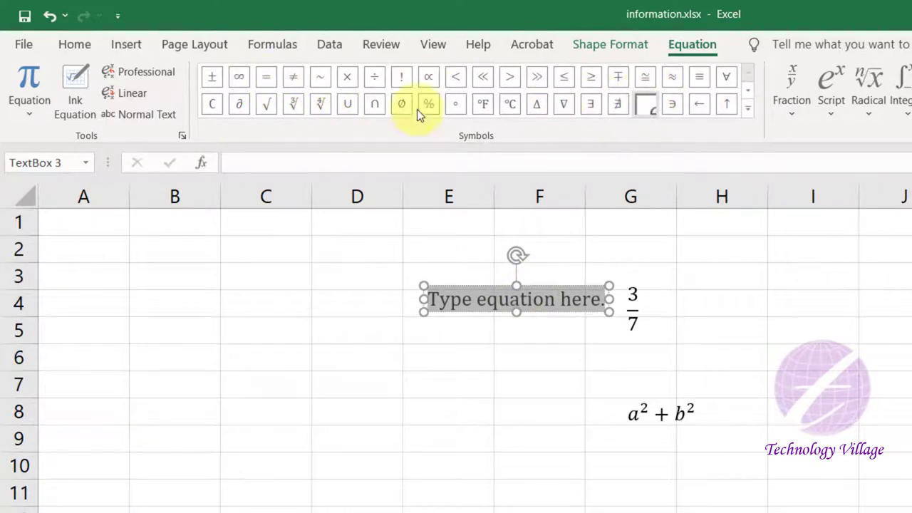
# Enter the symbols ÷, ×, ≥, ≤ and ∓ into the new equation.
pyautogui.click(375, 82)
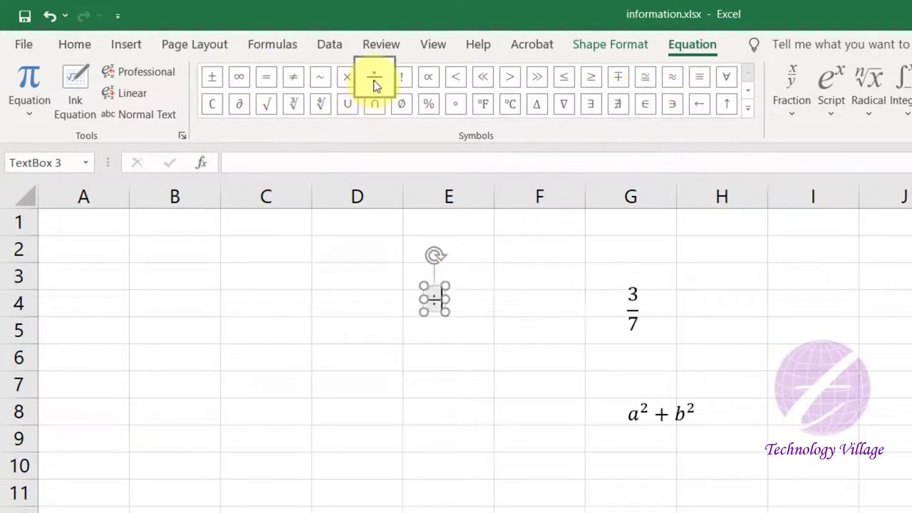
pyautogui.click(347, 80)
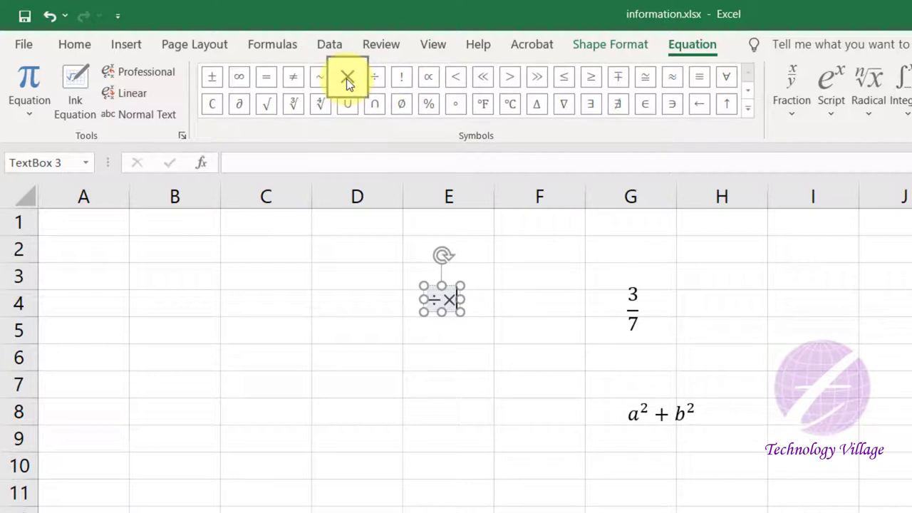
pyautogui.click(586, 80)
pyautogui.click(564, 80)
pyautogui.click(618, 80)
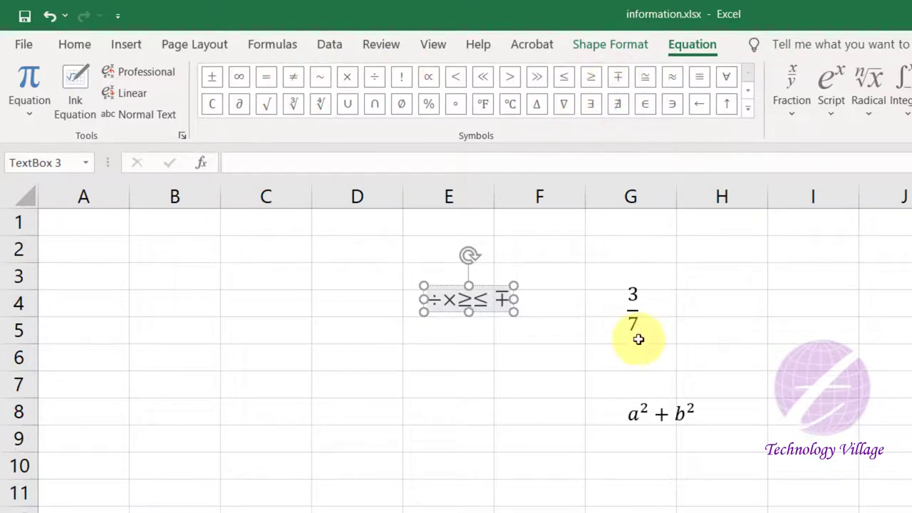
pyautogui.click(570, 309)
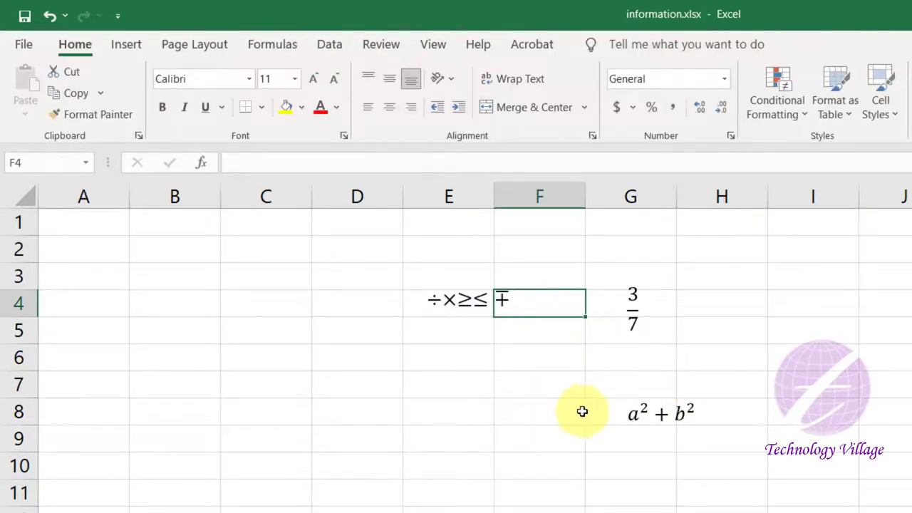
pyautogui.click(659, 412)
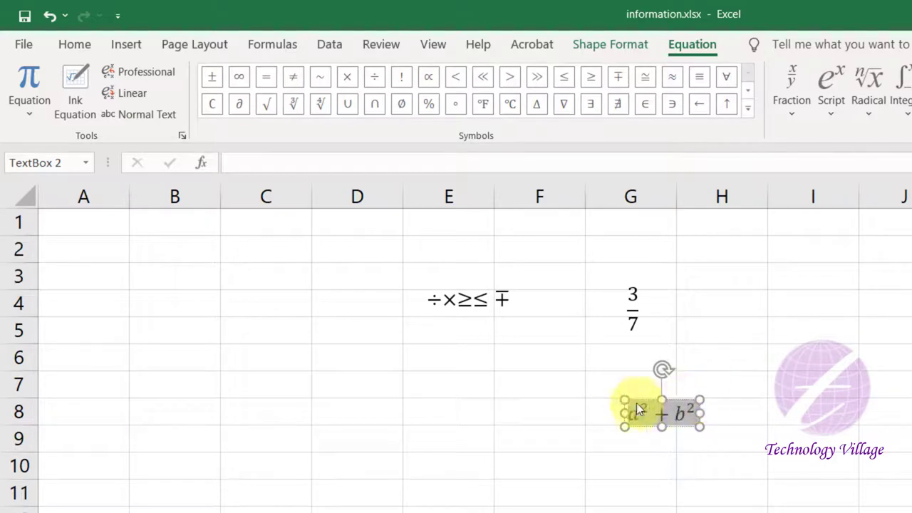
# Set the a²+b² equation text to font size 18 in Calibri.
pyautogui.moveTo(629, 411); pyautogui.dragTo(695, 412)
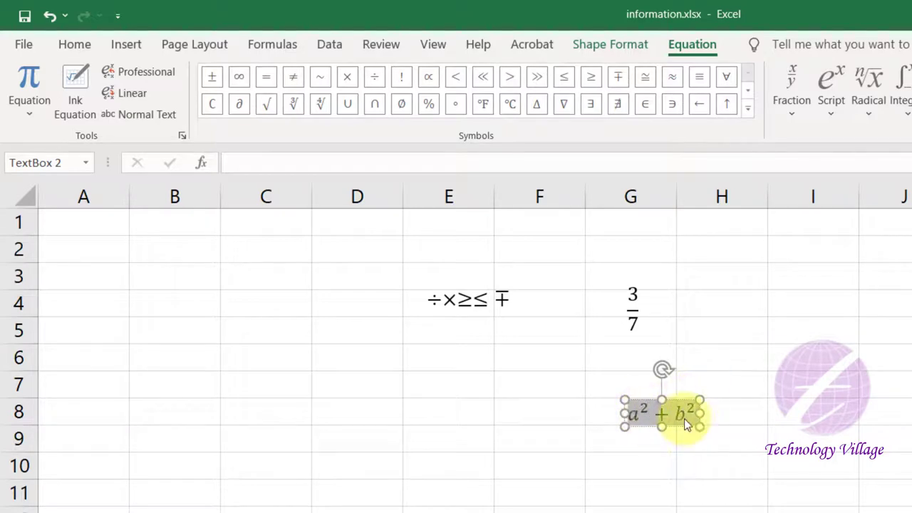
pyautogui.click(89, 44)
pyautogui.click(296, 79)
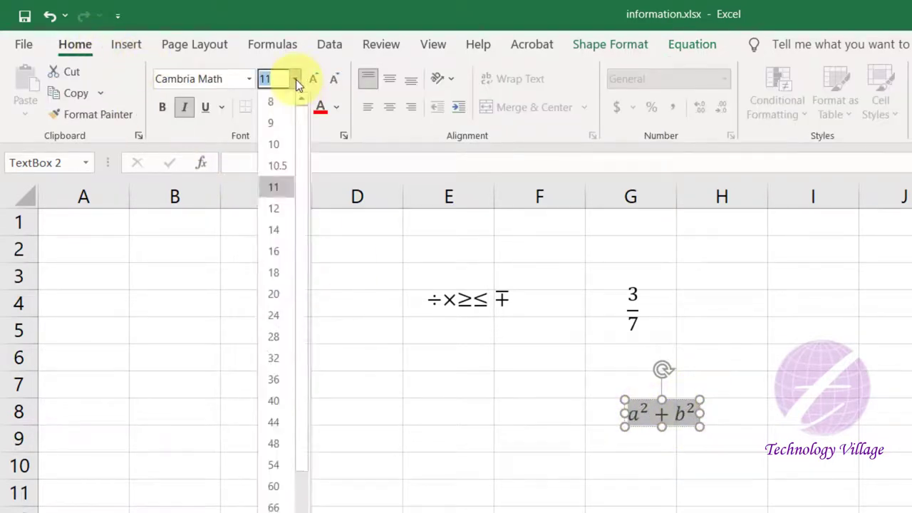
pyautogui.click(277, 297)
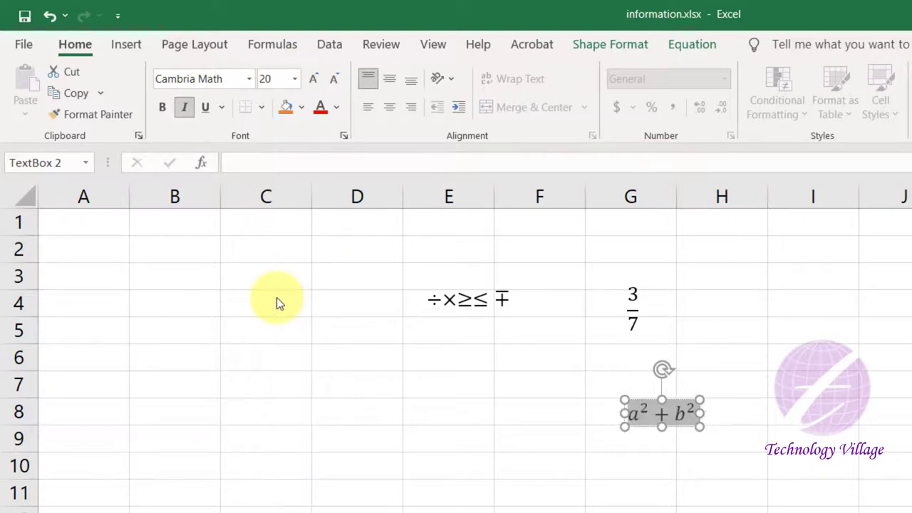
pyautogui.click(315, 81)
pyautogui.click(314, 81)
pyautogui.click(332, 82)
pyautogui.click(331, 80)
pyautogui.click(331, 80)
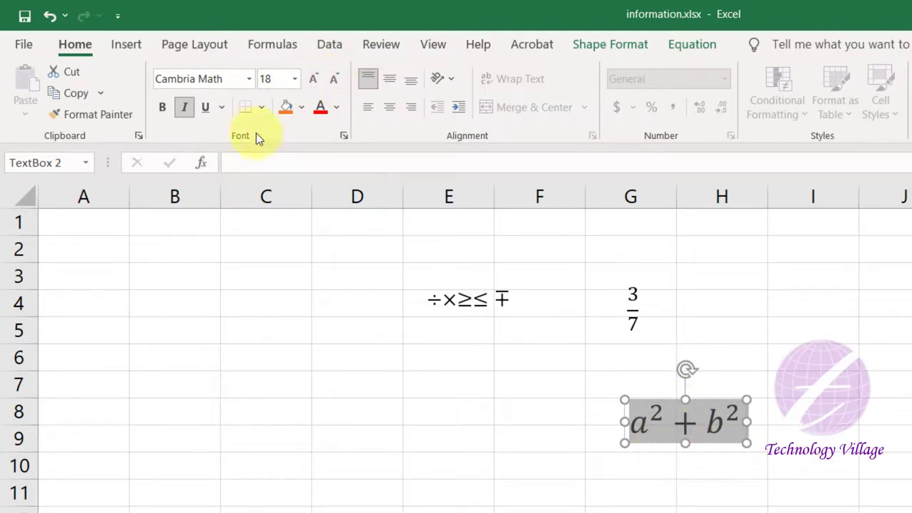
pyautogui.click(252, 79)
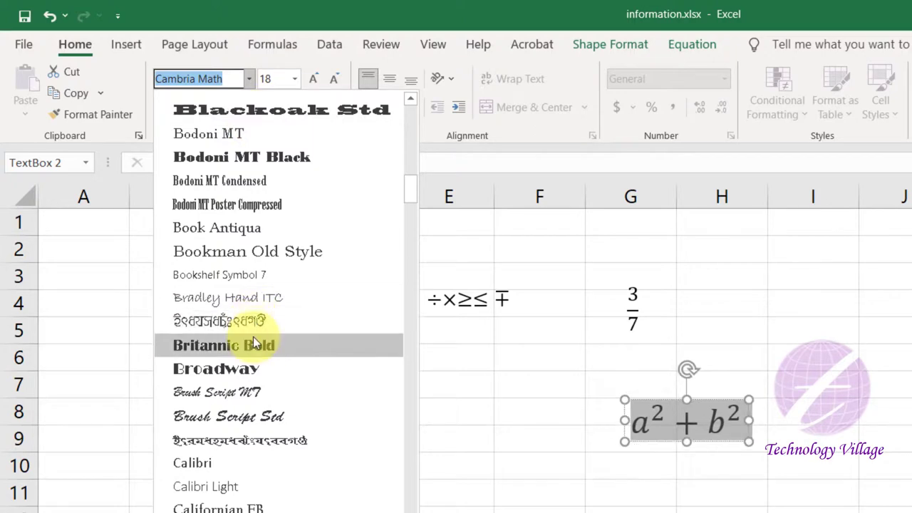
pyautogui.click(251, 464)
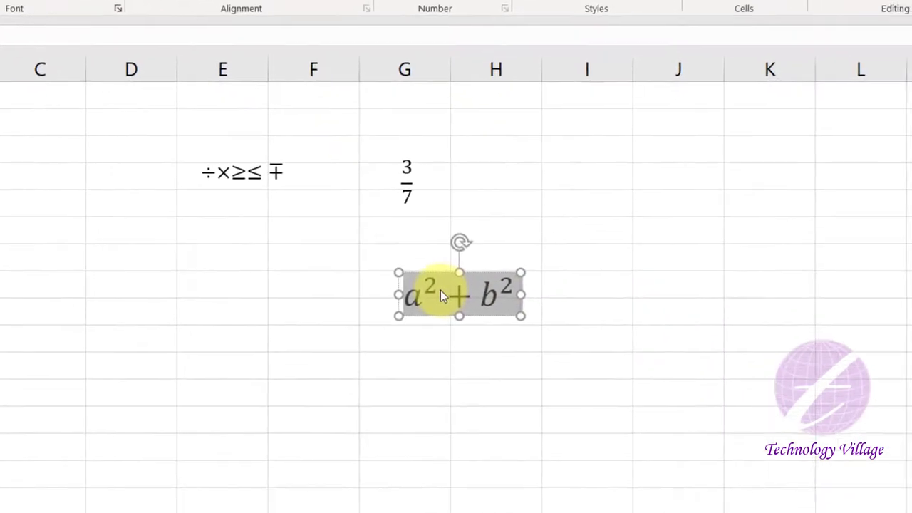
# Make the a²+b² equation bold, non-italic and underlined, then reselect its box.
pyautogui.hotkey('ctrl', 'b')
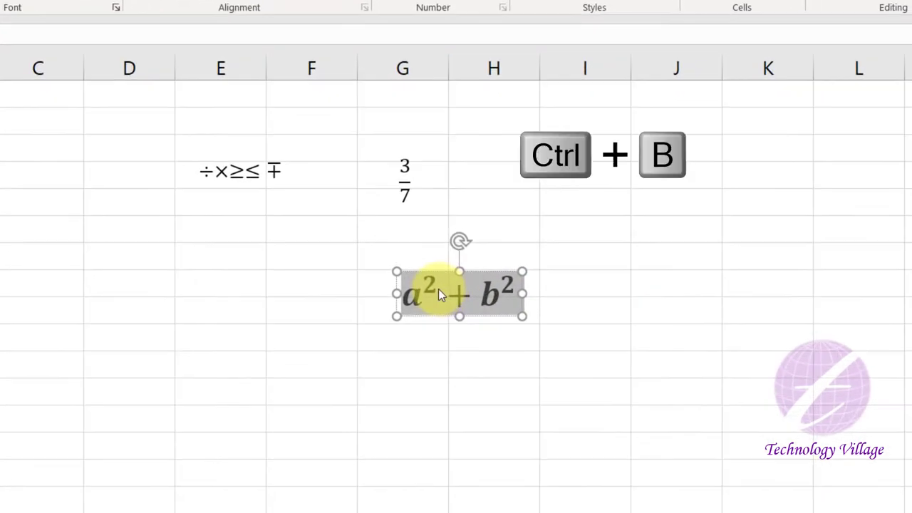
pyautogui.hotkey('ctrl', 'i')
pyautogui.hotkey('ctrl', 'u')
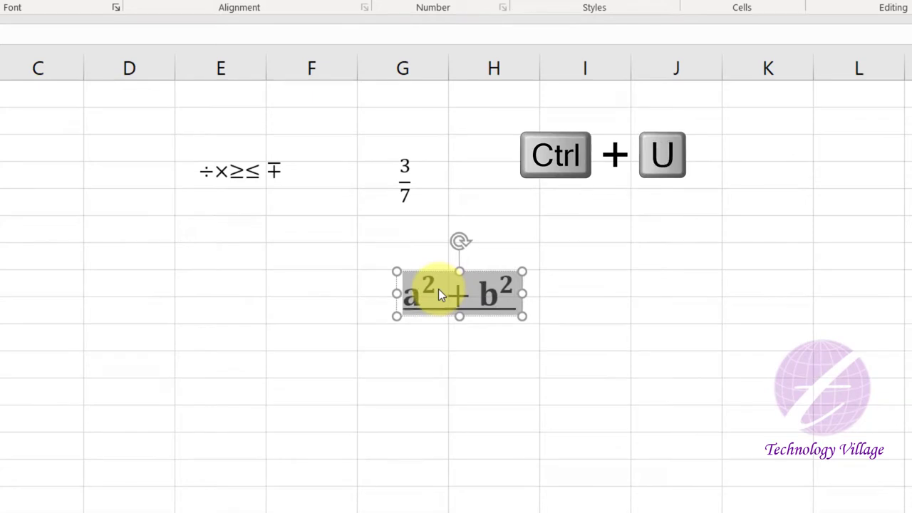
pyautogui.press('Escape')
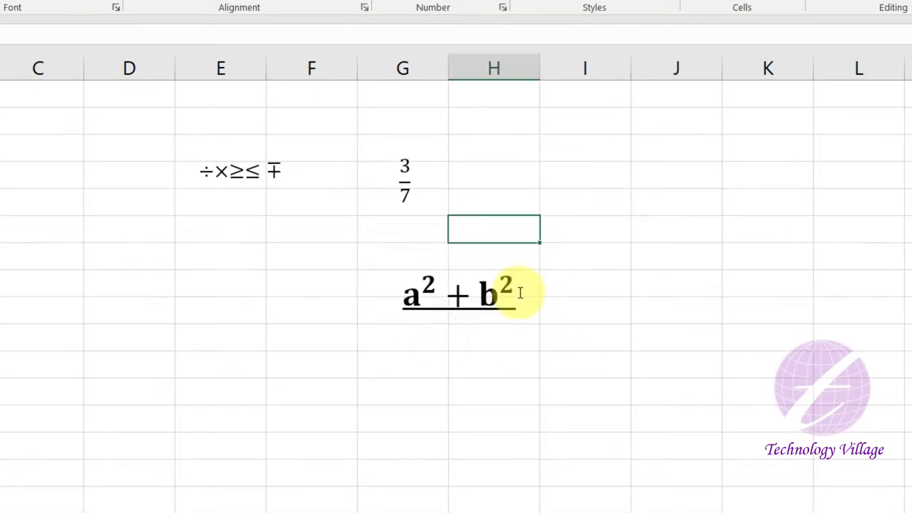
pyautogui.click(503, 289)
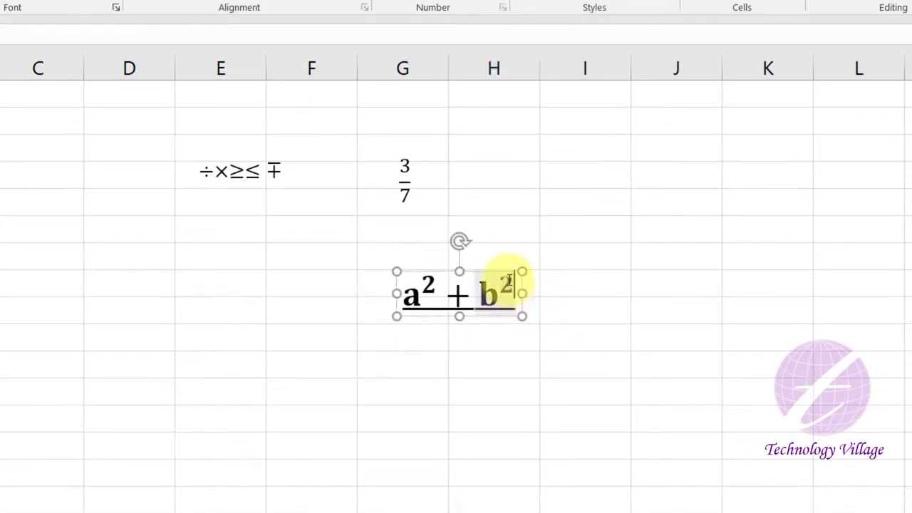
pyautogui.click(525, 279)
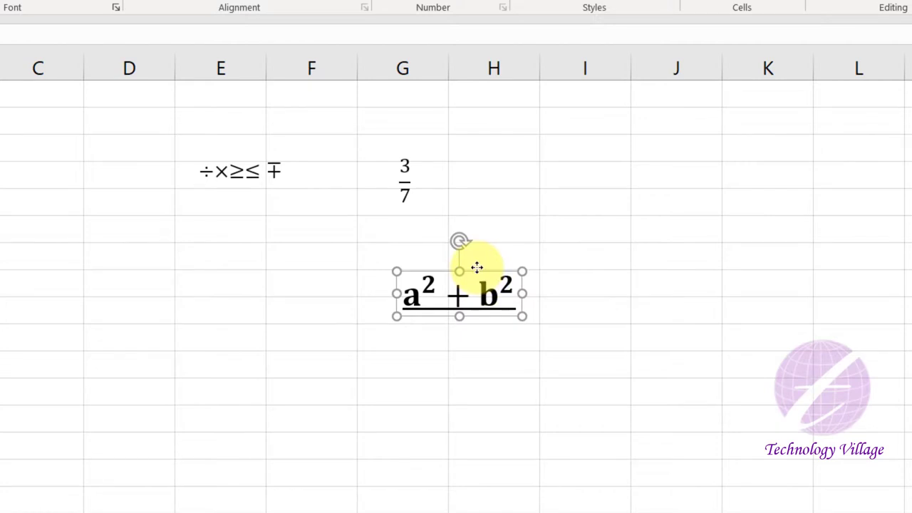
# Delete the selected a²+b² equation box with Backspace.
pyautogui.press('BackSpace')
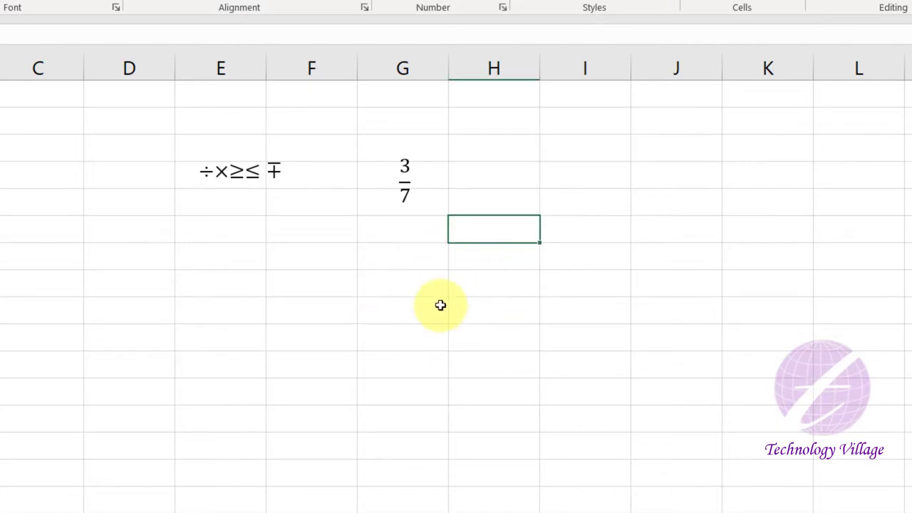